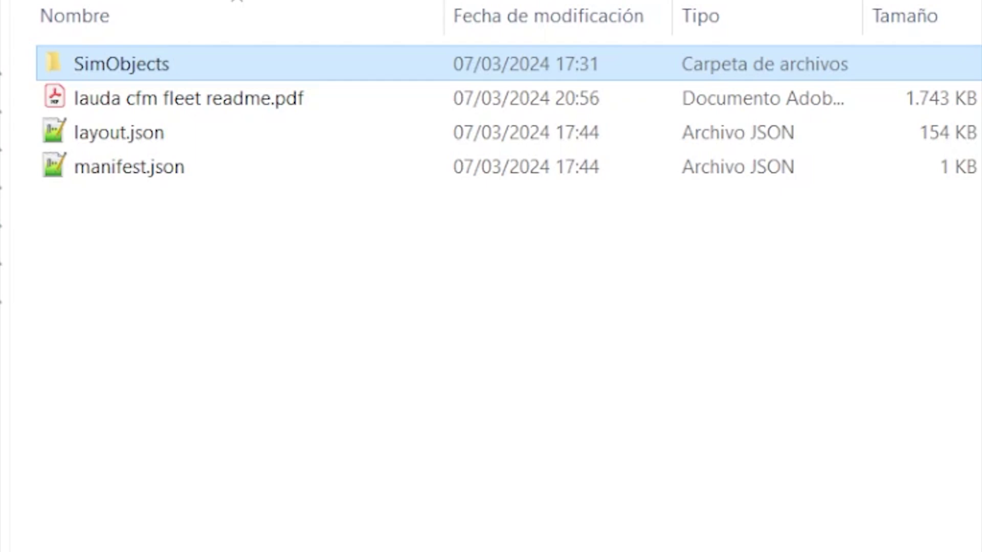
# - Browse into SimObjects > Airplanes and select the FNX_320_CFM_LDA9HLMH livery folder
pyautogui.click(529, 432)
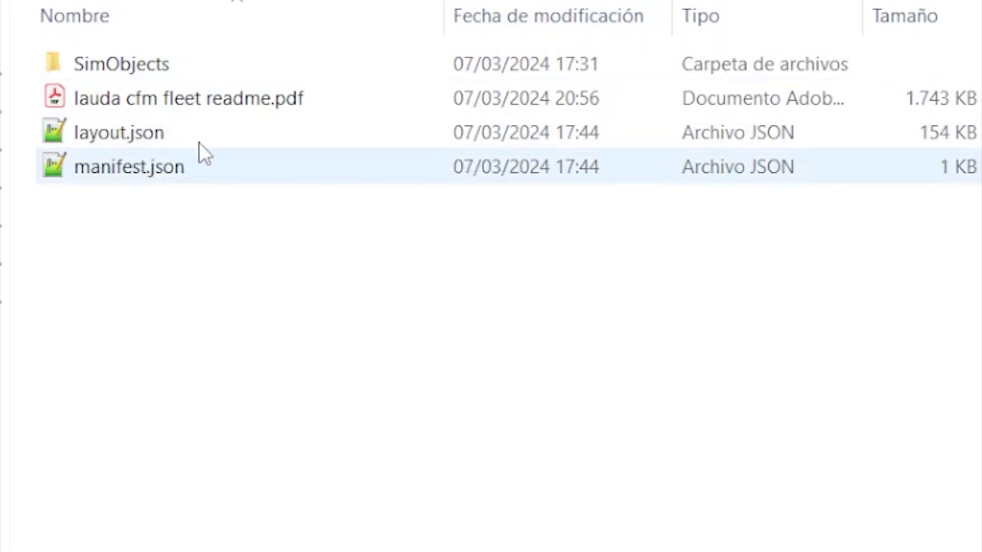
pyautogui.click(215, 98)
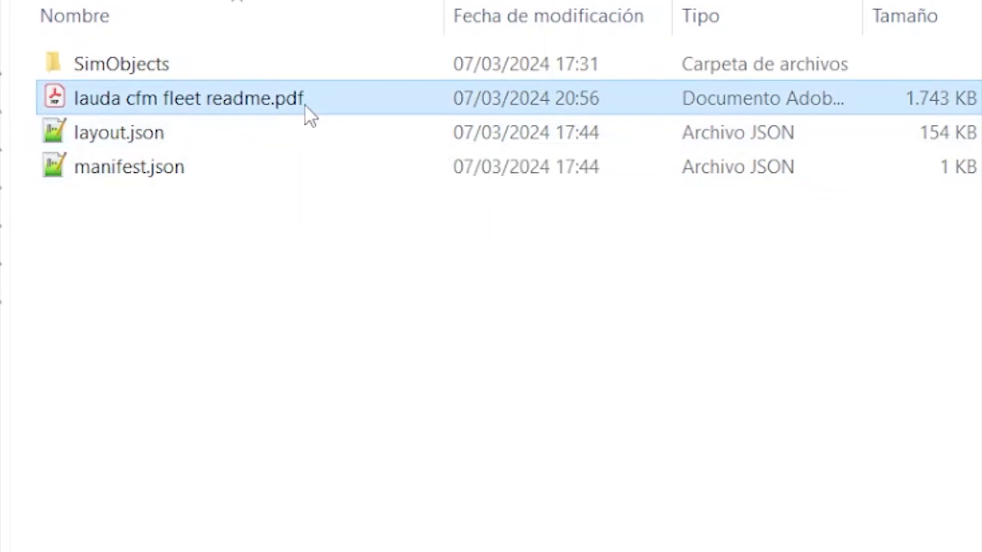
pyautogui.click(293, 264)
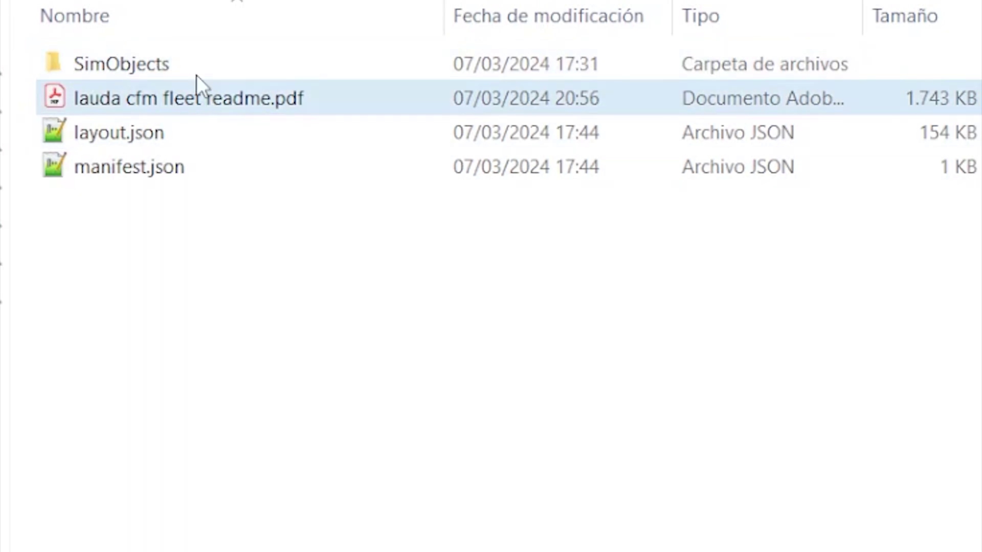
pyautogui.doubleClick(191, 57)
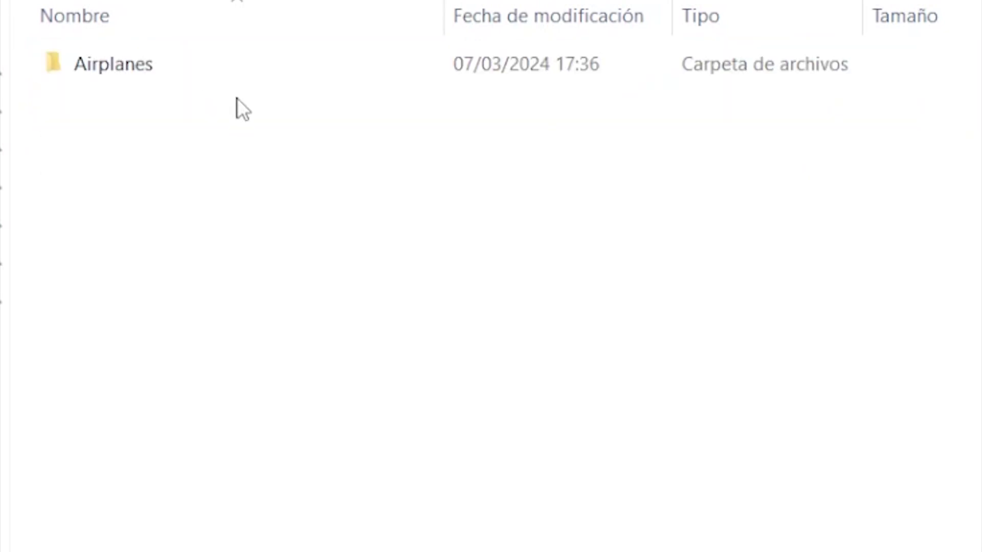
pyautogui.doubleClick(214, 70)
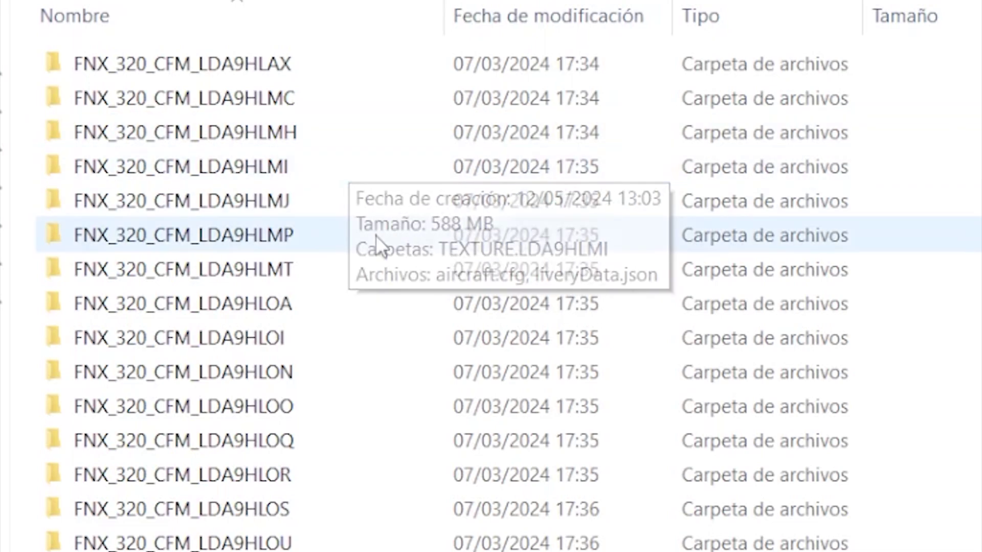
pyautogui.click(366, 132)
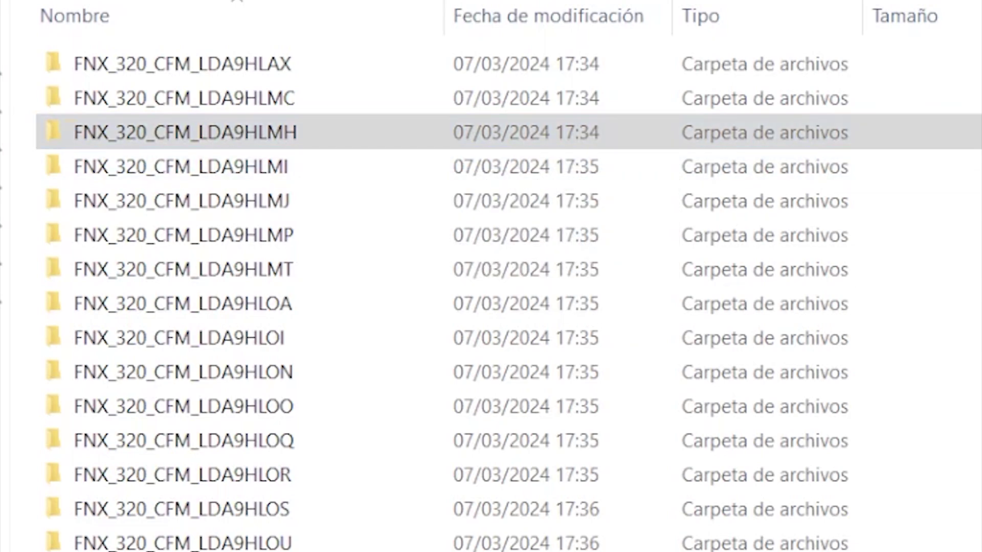
pyautogui.press('Return')
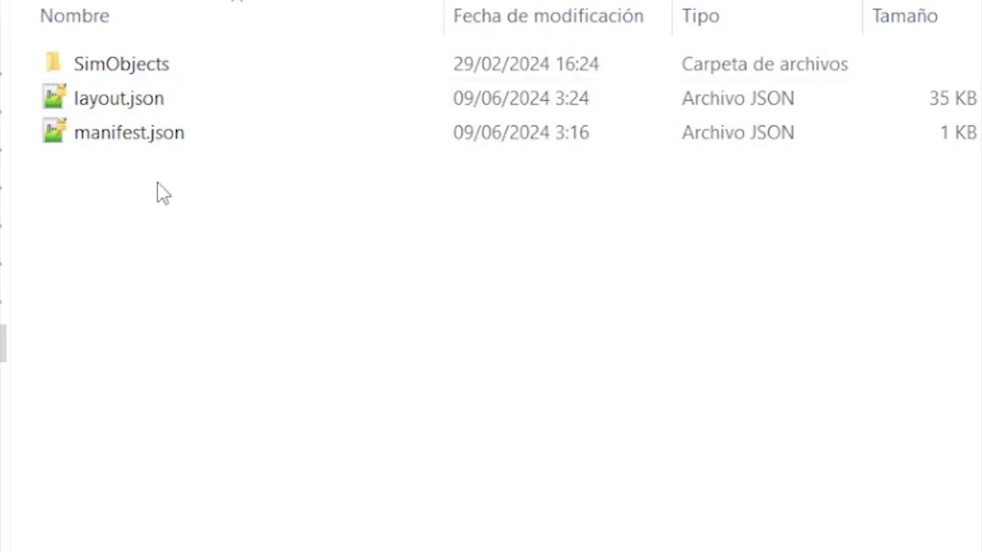
# - Browse into SimObjects > Airplanes and open the FNX_320_CFM_LDA9HLMH folder
pyautogui.doubleClick(148, 68)
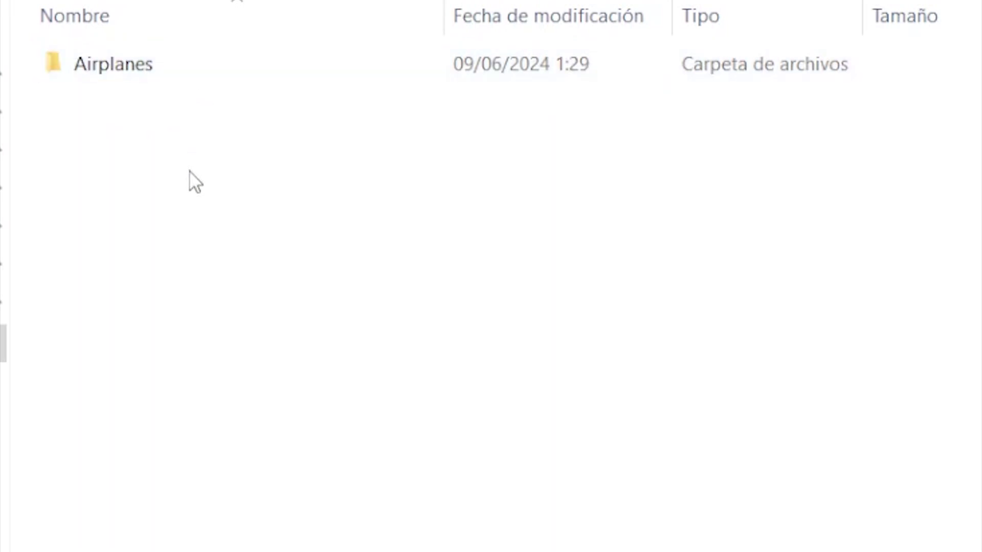
pyautogui.doubleClick(169, 72)
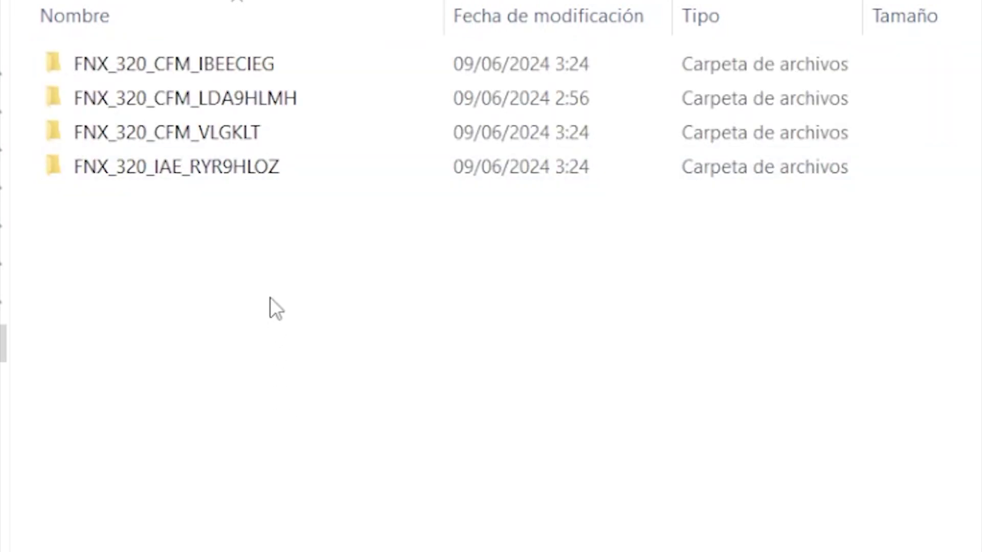
pyautogui.click(437, 103)
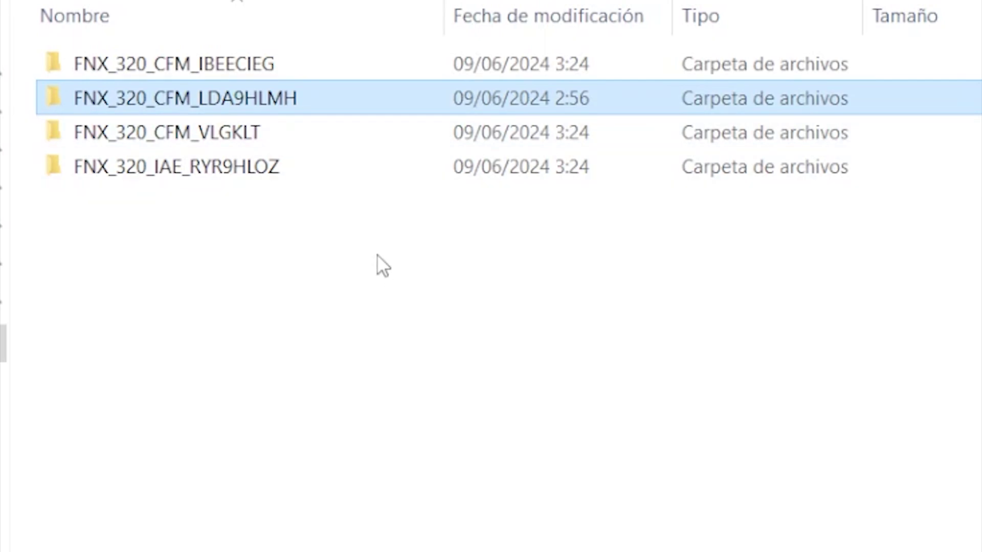
pyautogui.click(371, 273)
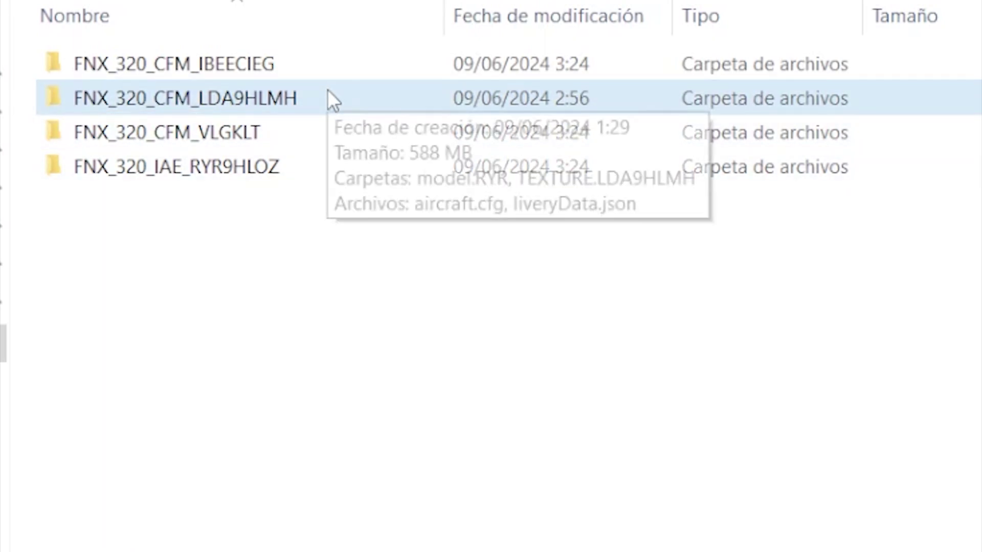
pyautogui.doubleClick(328, 91)
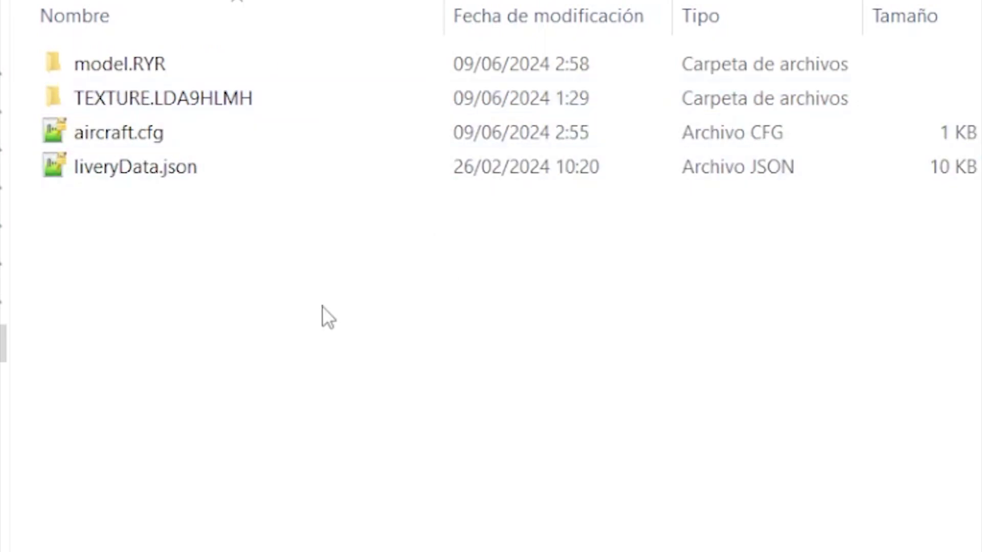
# - Look over the livery's contents: model.RYR, liveryData.json and aircraft.cfg
pyautogui.click(153, 61)
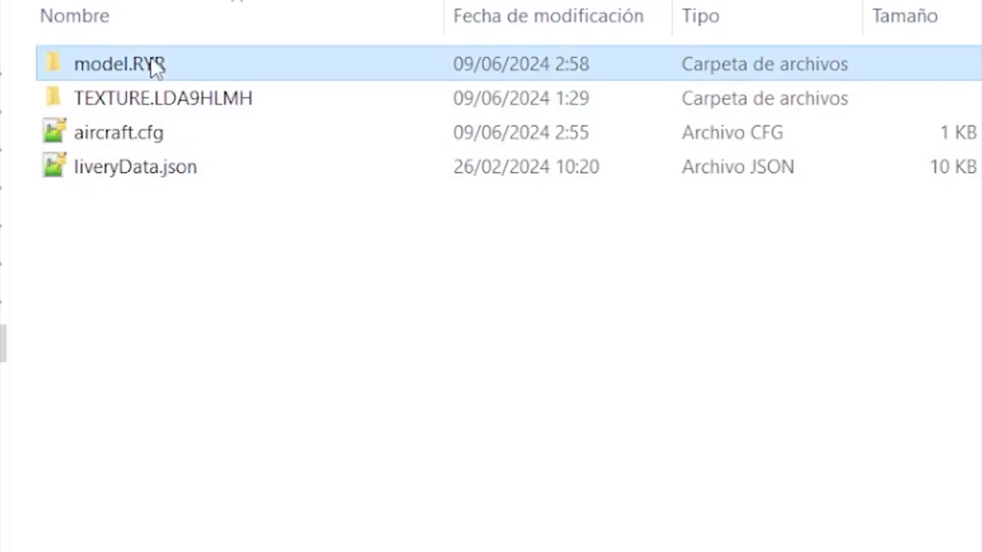
pyautogui.moveTo(320, 111)
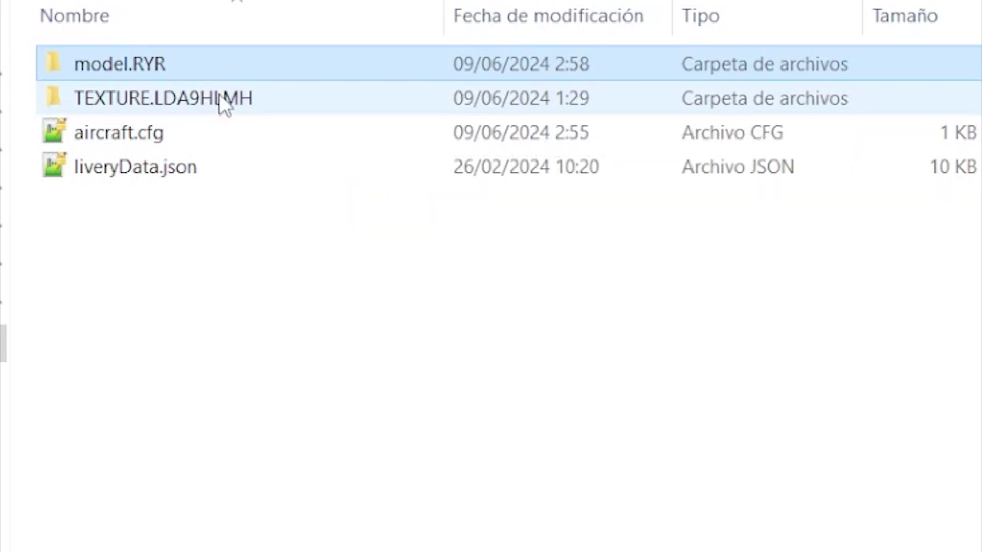
pyautogui.click(259, 165)
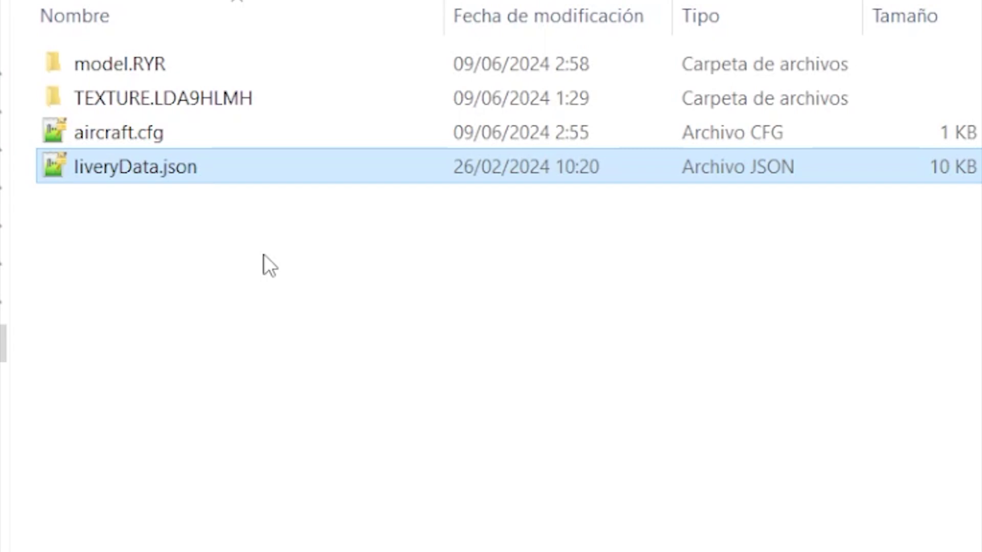
pyautogui.click(228, 203)
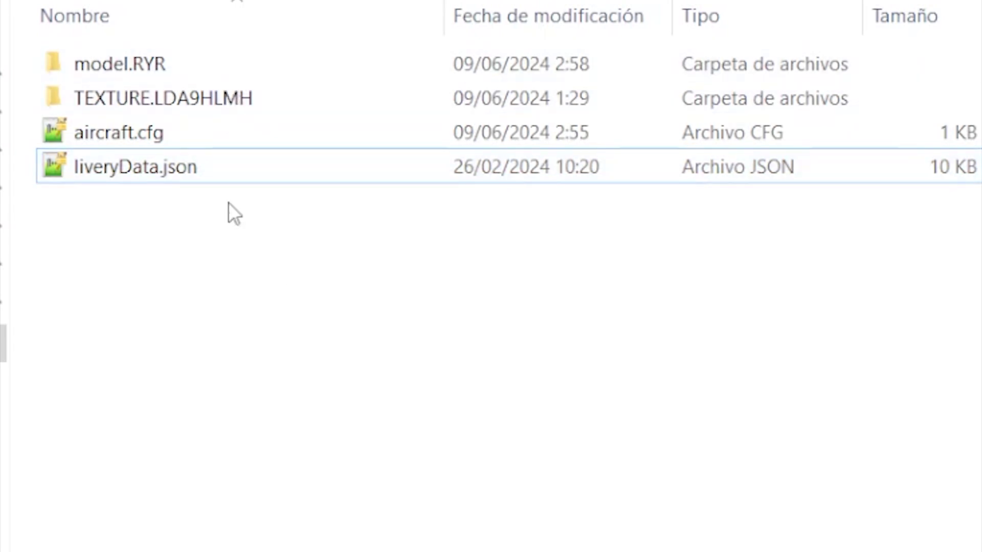
pyautogui.moveTo(157, 98)
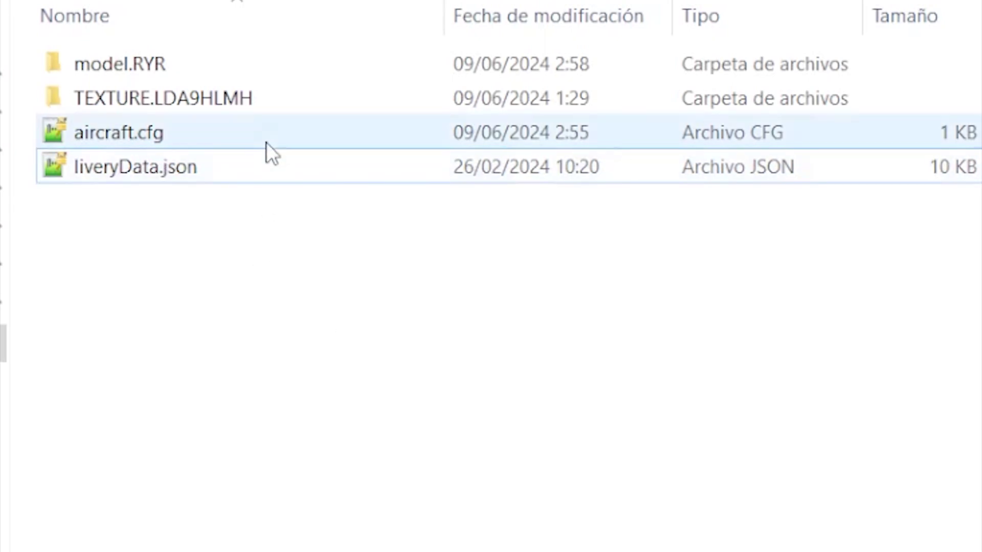
# - Open aircraft.cfg in Notepad++ and check the texture, model "RYR" and icao_airline RYR entries
pyautogui.moveTo(177, 97)
pyautogui.doubleClick(221, 134)
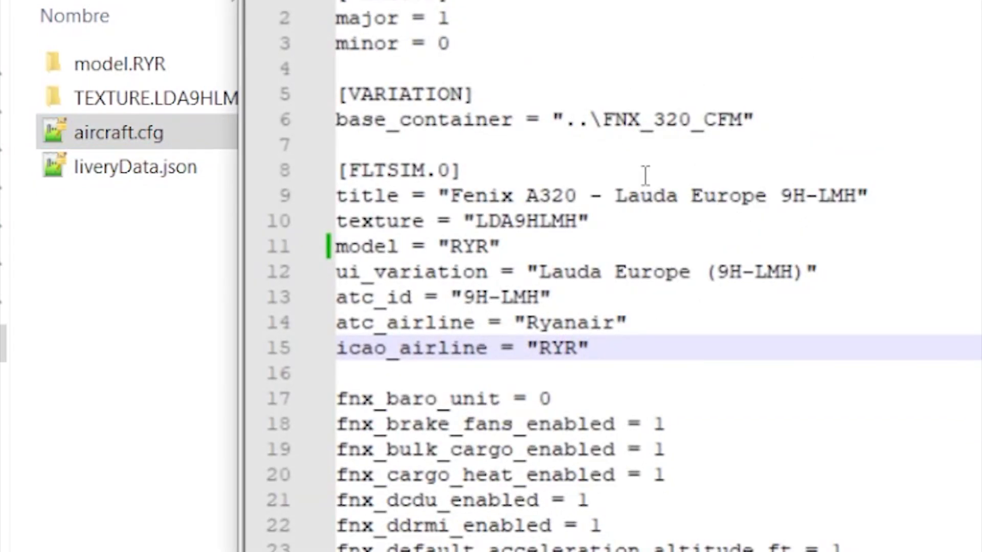
pyautogui.click(663, 223)
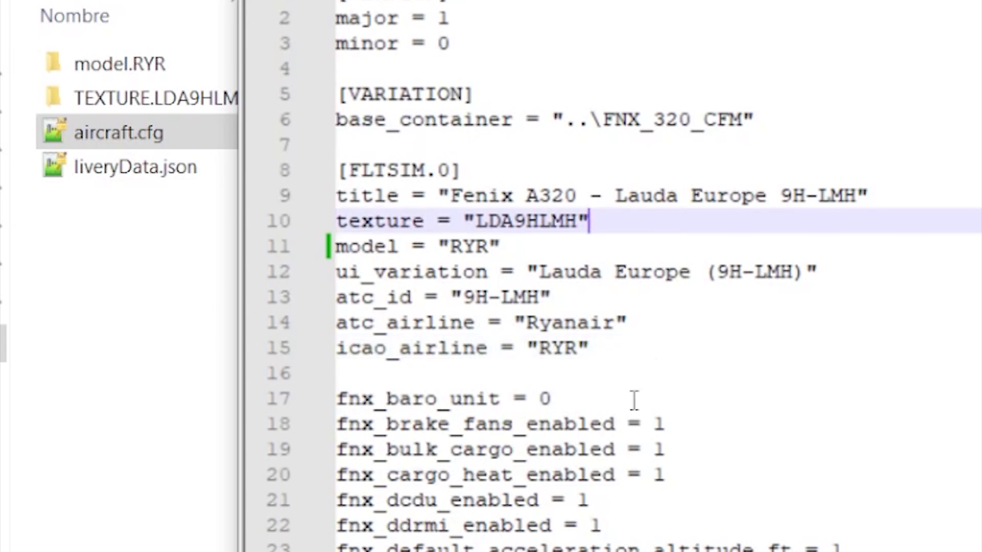
pyautogui.click(572, 241)
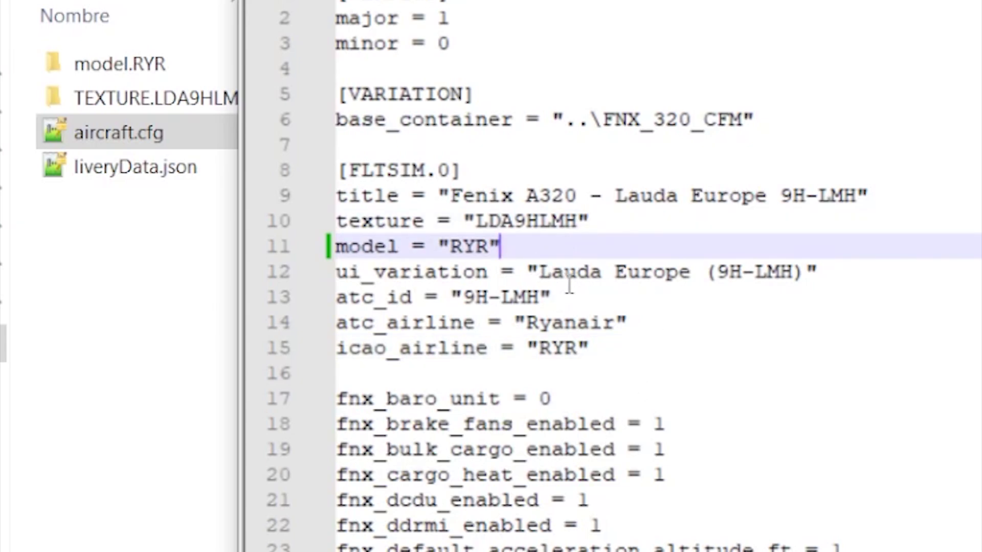
pyautogui.click(387, 348)
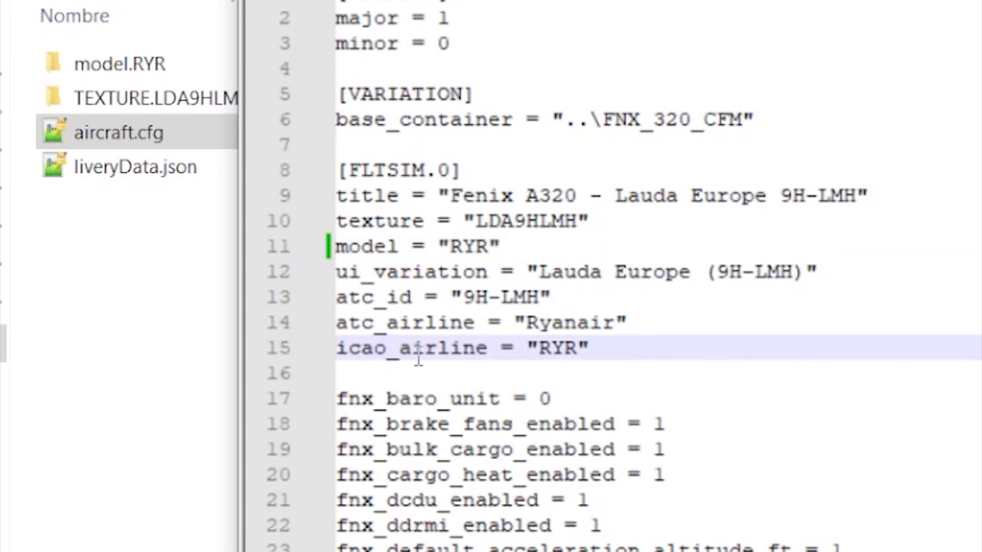
pyautogui.click(546, 348)
pyautogui.doubleClick(546, 349)
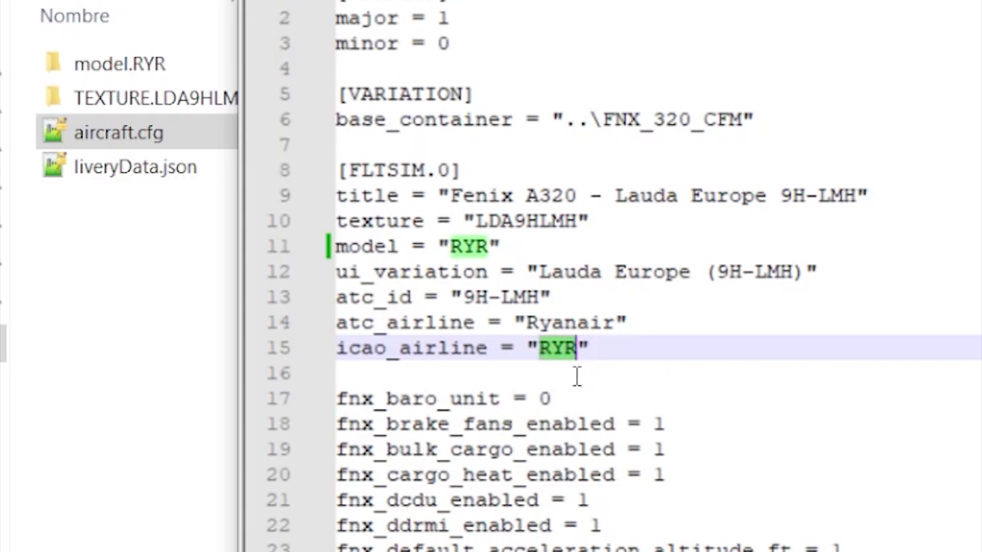
pyautogui.click(545, 353)
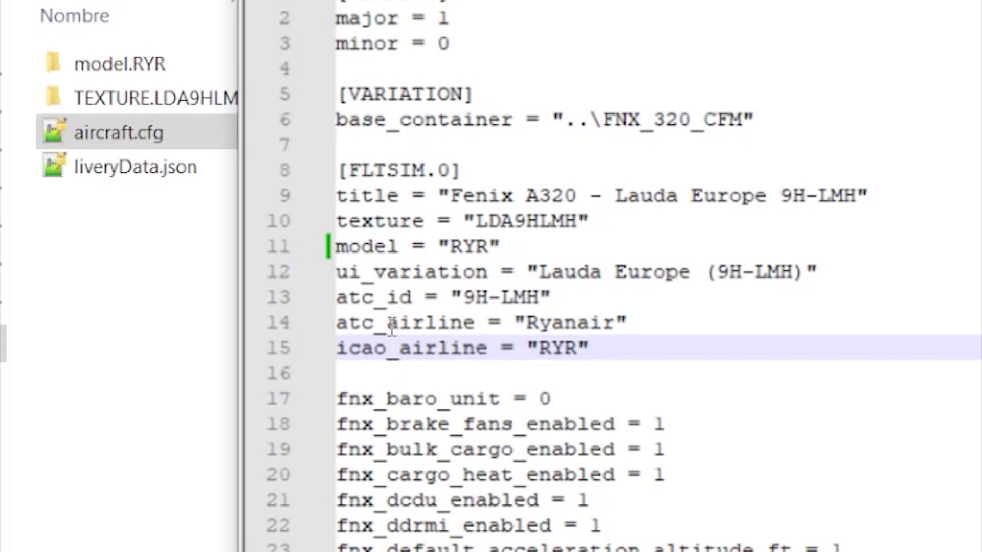
# - Review the icao_airline line against the model and ui_variation lines
pyautogui.click(386, 271)
pyautogui.click(386, 246)
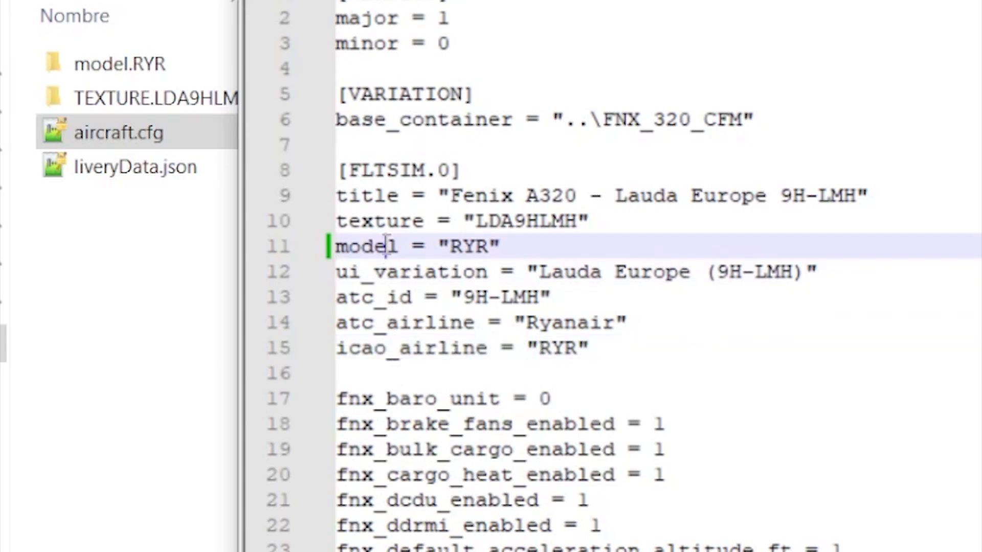
pyautogui.moveTo(608, 351); pyautogui.dragTo(339, 351)
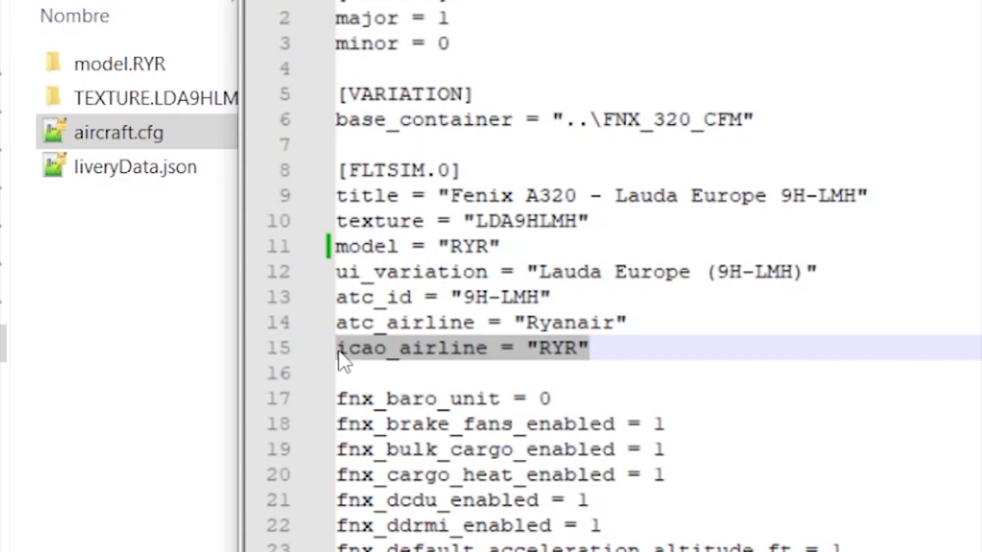
pyautogui.click(534, 348)
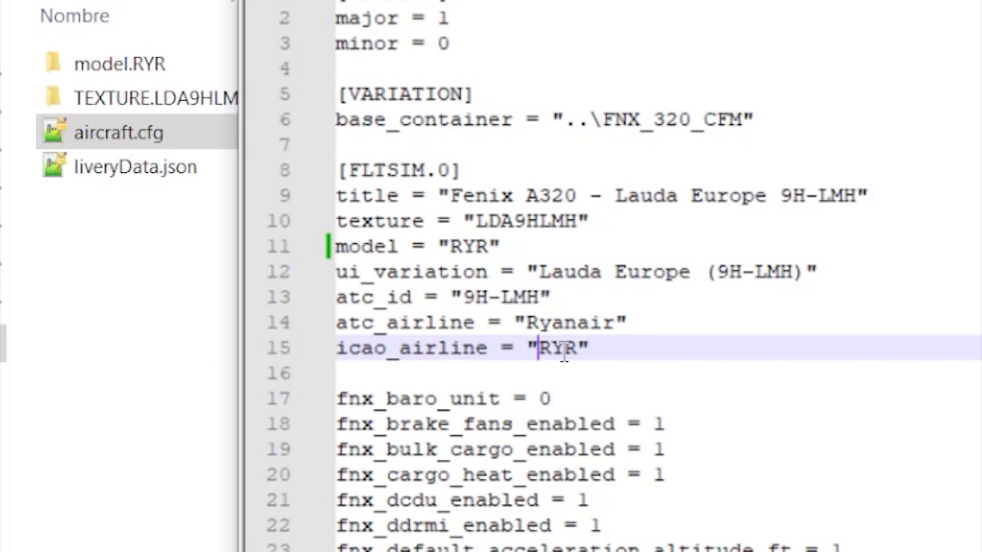
pyautogui.click(537, 424)
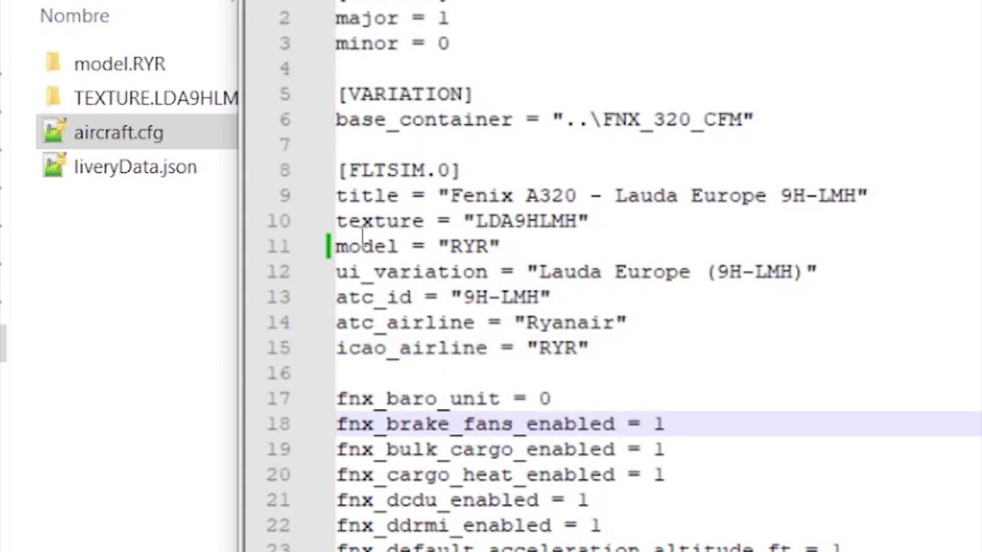
pyautogui.click(384, 245)
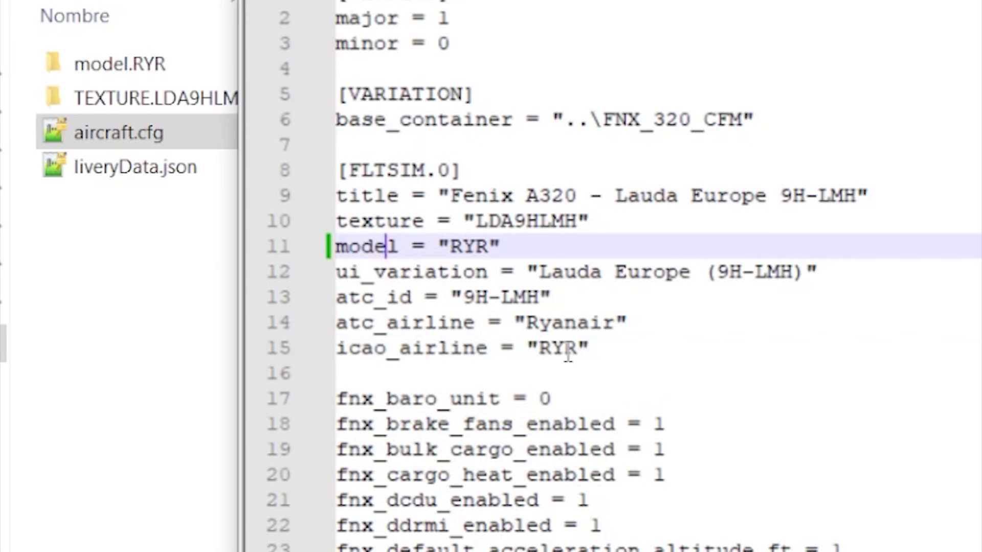
pyautogui.moveTo(588, 348); pyautogui.dragTo(336, 348)
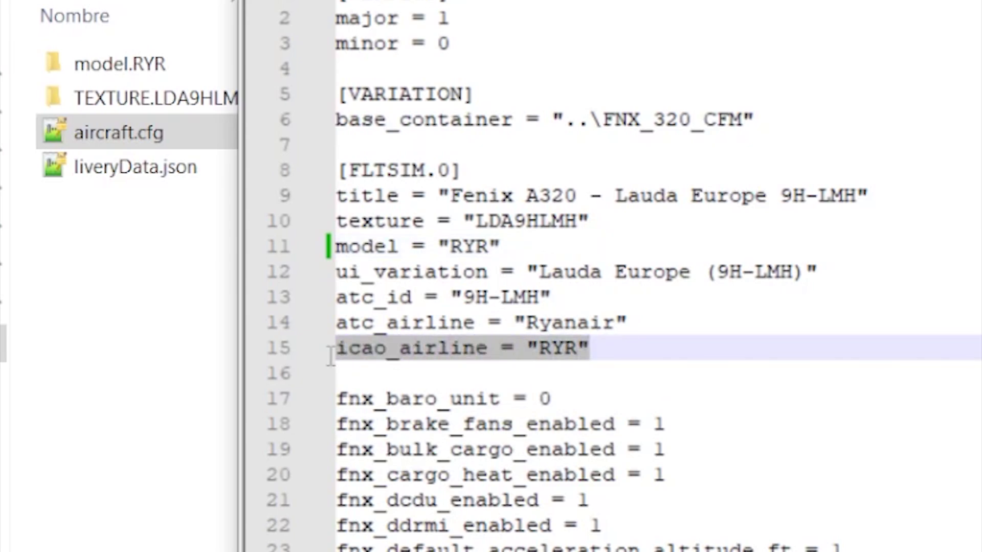
pyautogui.click(412, 248)
pyautogui.moveTo(649, 348); pyautogui.dragTo(340, 353)
pyautogui.click(376, 323)
# - Confirm model = "RYR" and the atc_id value, then close aircraft.cfg
pyautogui.moveTo(523, 250); pyautogui.dragTo(326, 251)
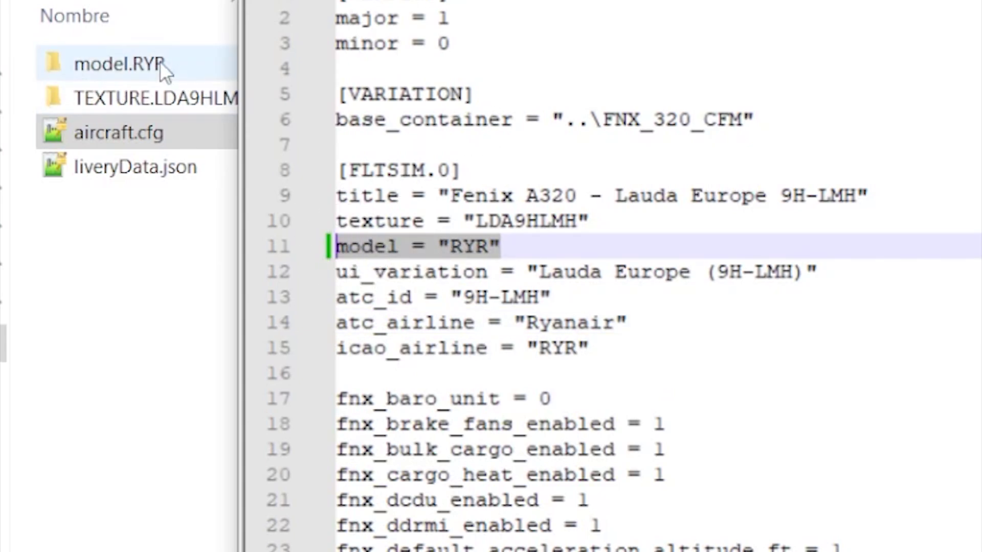
pyautogui.click(381, 246)
pyautogui.moveTo(462, 246)
pyautogui.mouseDown()
pyautogui.moveTo(482, 252)
pyautogui.moveTo(452, 246)
pyautogui.moveTo(477, 247)
pyautogui.mouseUp()
pyautogui.moveTo(475, 297); pyautogui.dragTo(463, 297)
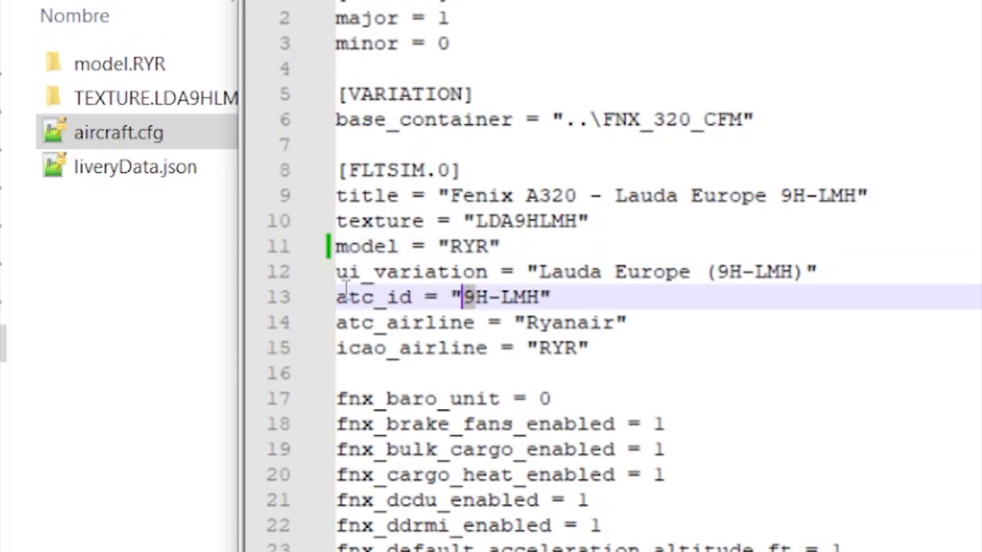
pyautogui.click(424, 347)
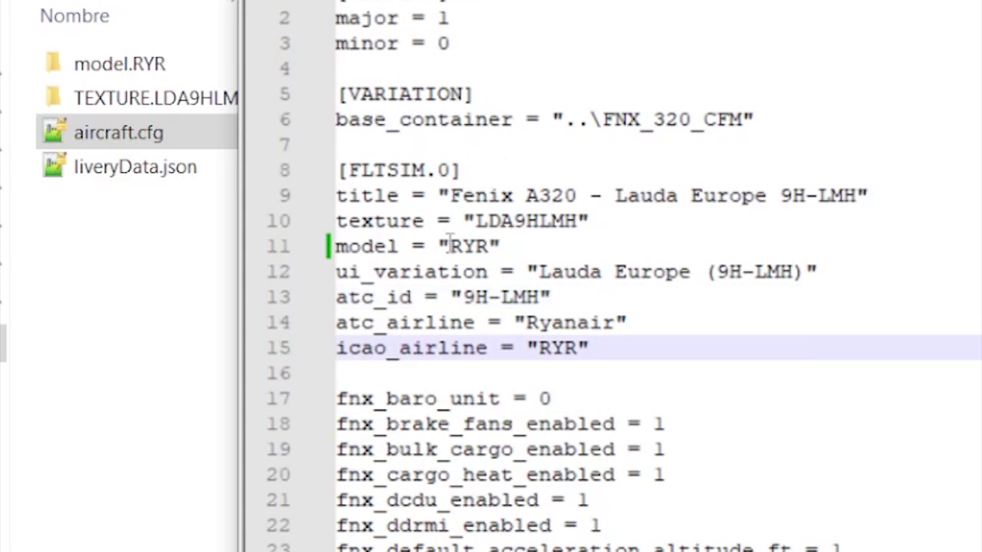
pyautogui.click(497, 247)
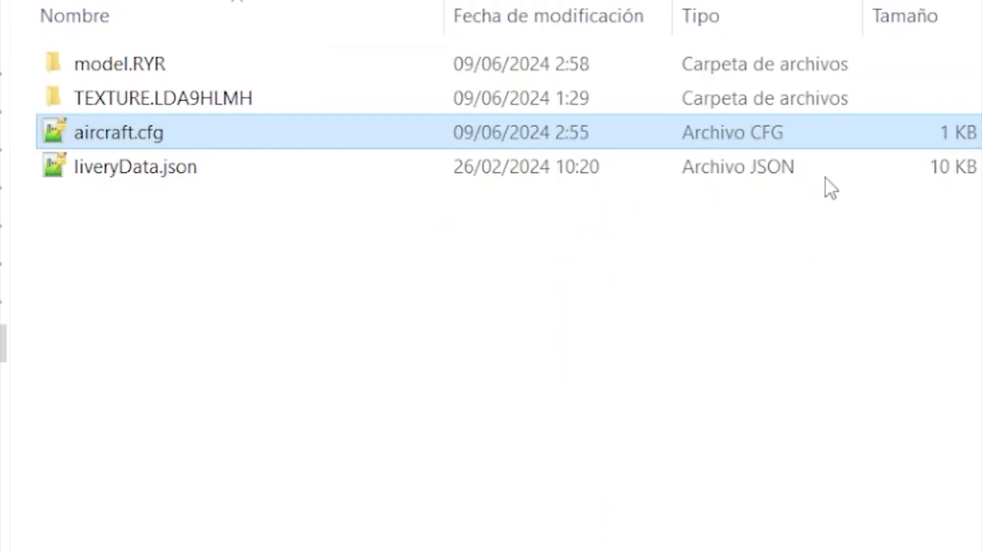
pyautogui.click(255, 244)
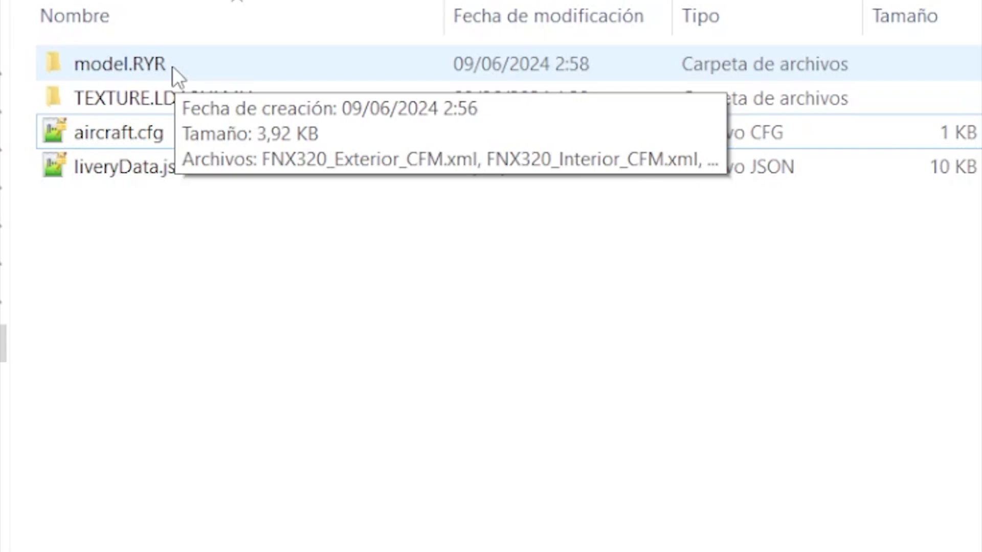
# - Inspect model.RYR's files, keep its name unchanged, and go up to the Airplanes folder
pyautogui.doubleClick(173, 66)
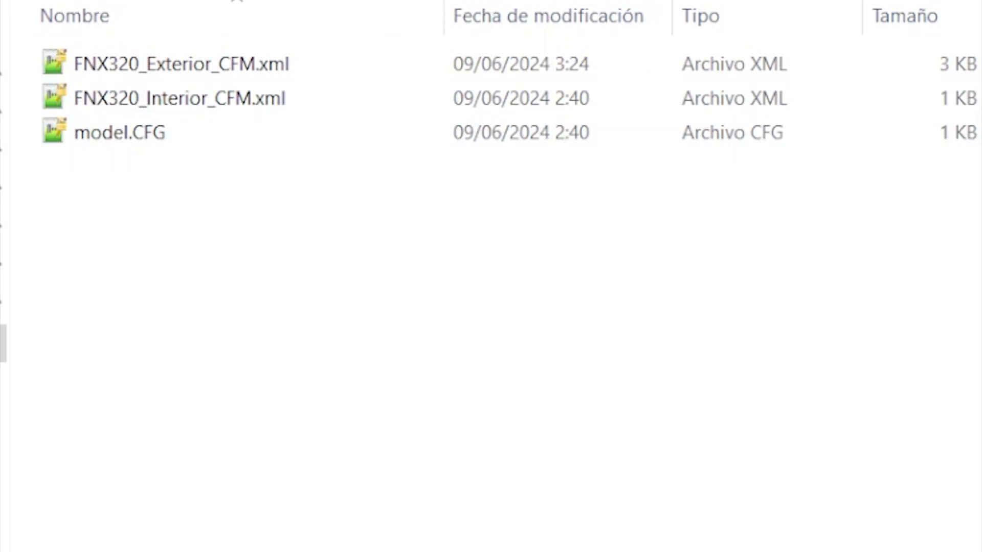
pyautogui.press('BackSpace')
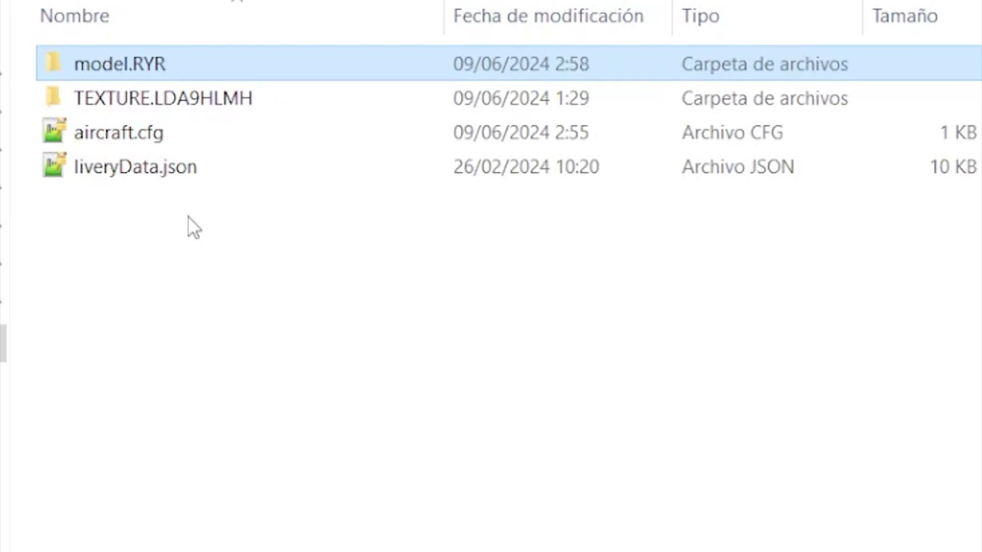
pyautogui.click(147, 71)
pyautogui.doubleClick(136, 65)
pyautogui.click(209, 288)
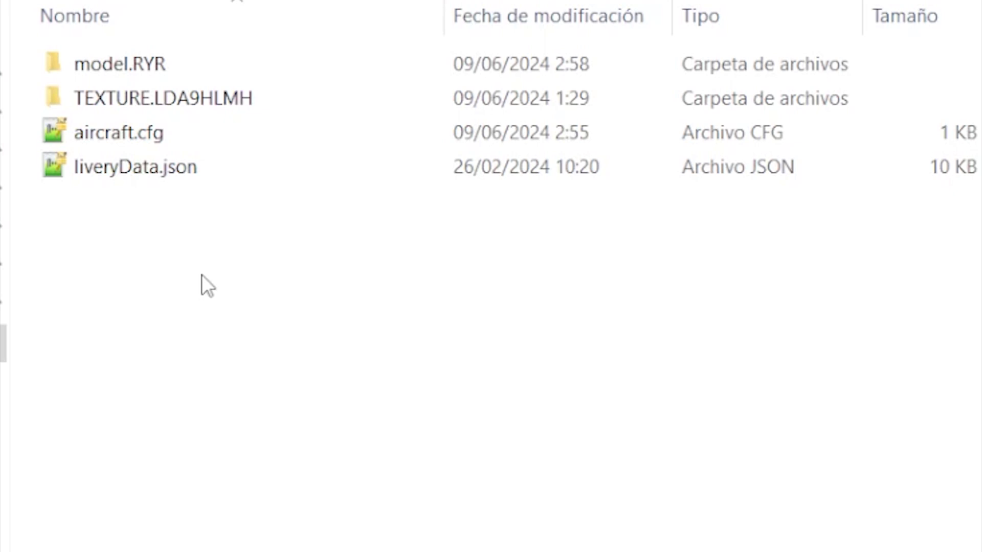
pyautogui.hotkey('alt', 'Up')
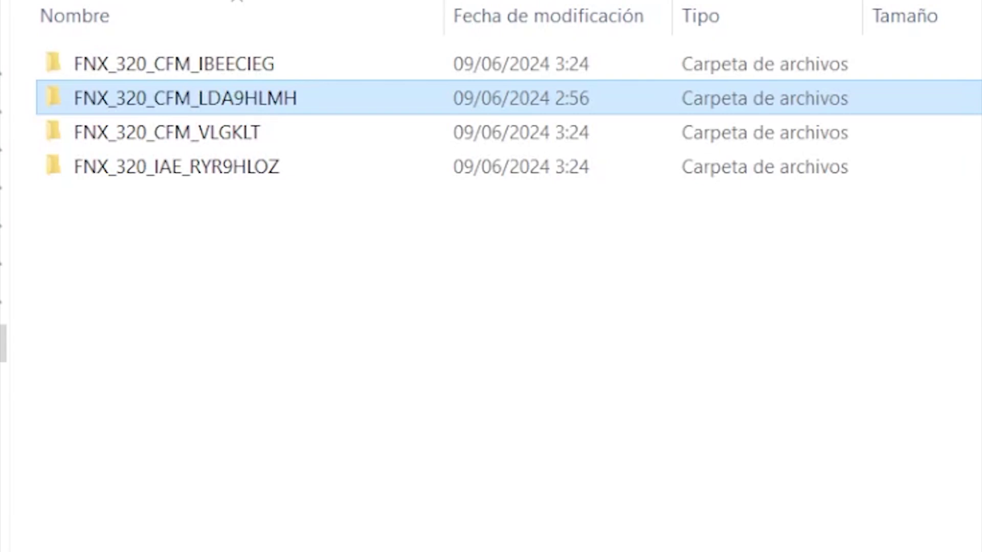
# - Review the installed liveries under My Liveries, then open the Settings page with 8K default resolution
pyautogui.click(427, 538)
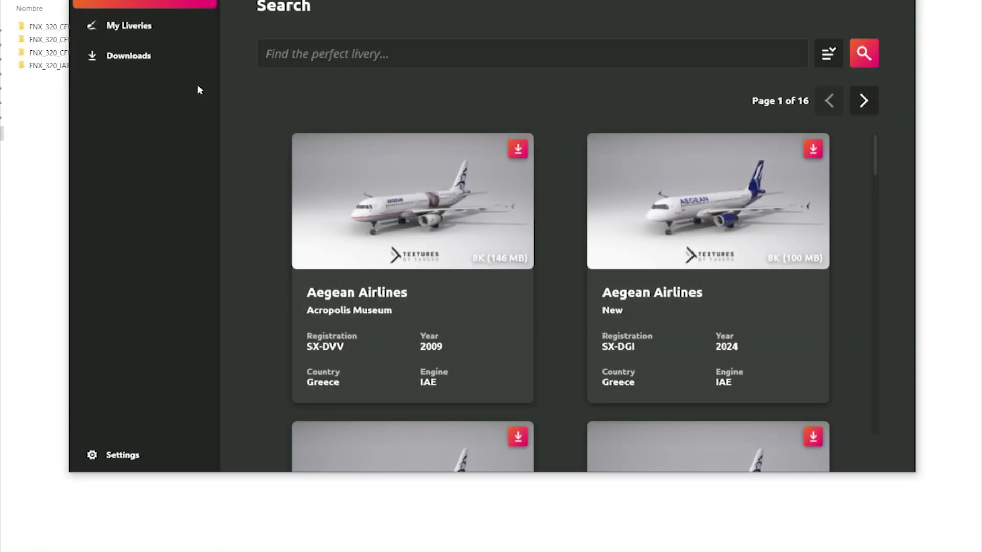
pyautogui.click(134, 20)
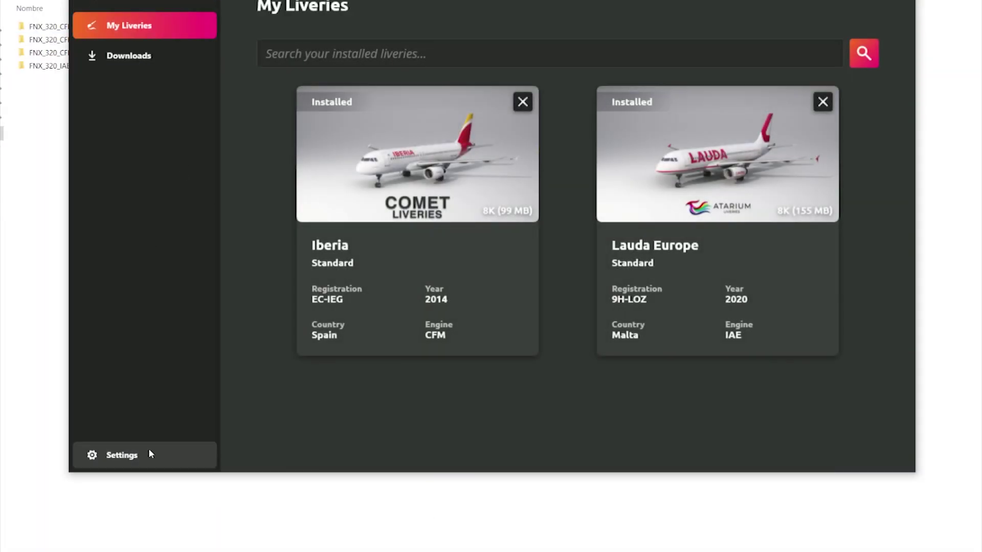
pyautogui.click(148, 449)
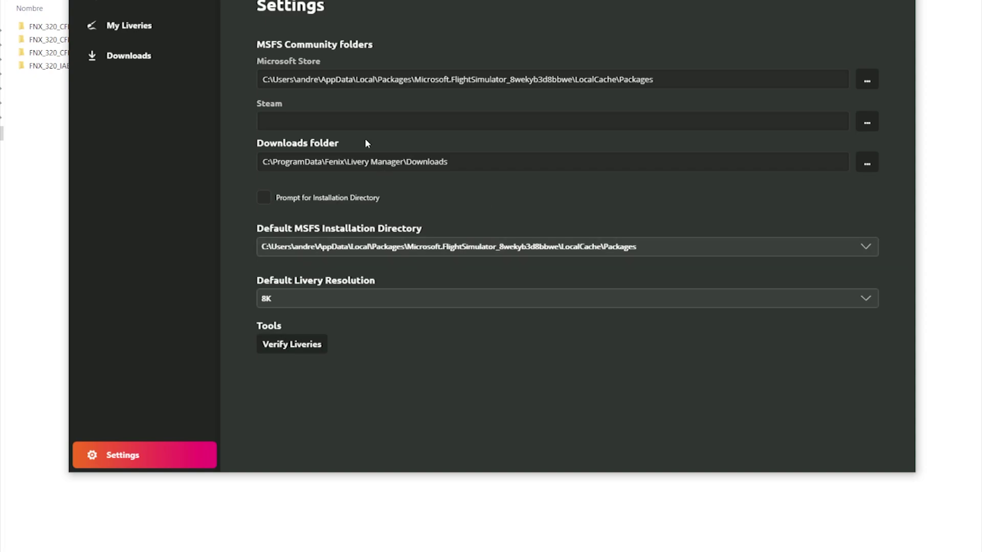
pyautogui.click(130, 29)
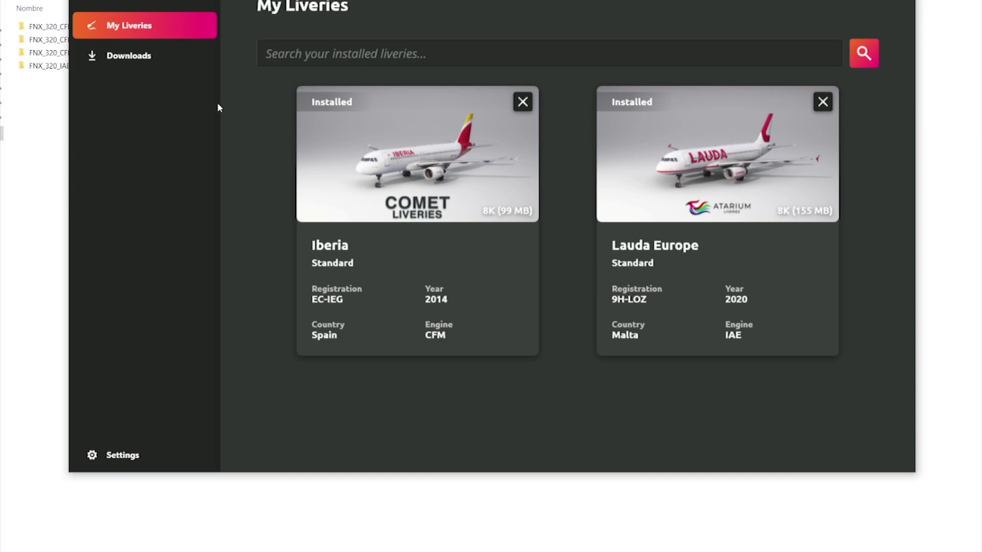
pyautogui.click(143, 460)
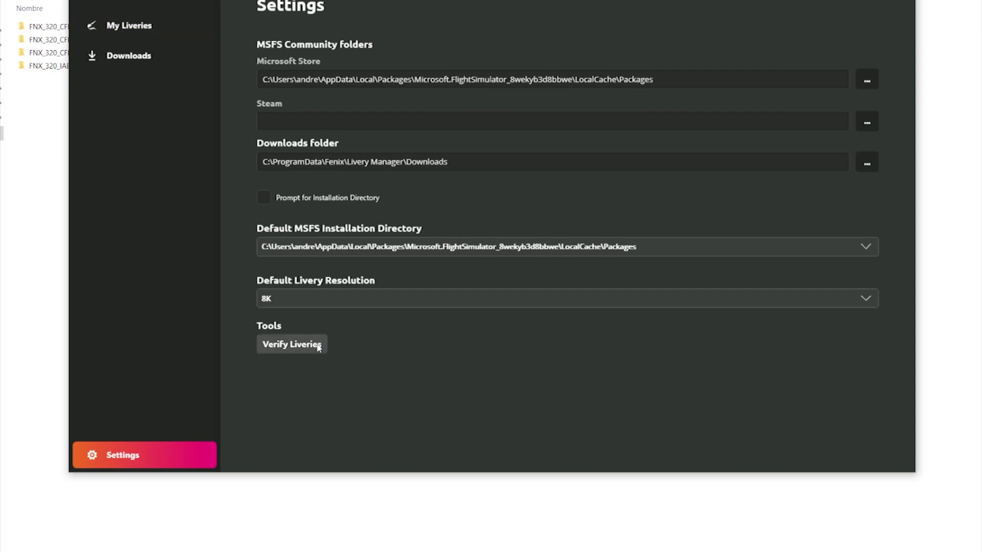
# - Run Verify Liveries and dismiss the report flagging FNX_320_CFM_IBEECIEG and FNX_320_IAE_RYR9HLOZ
pyautogui.click(307, 348)
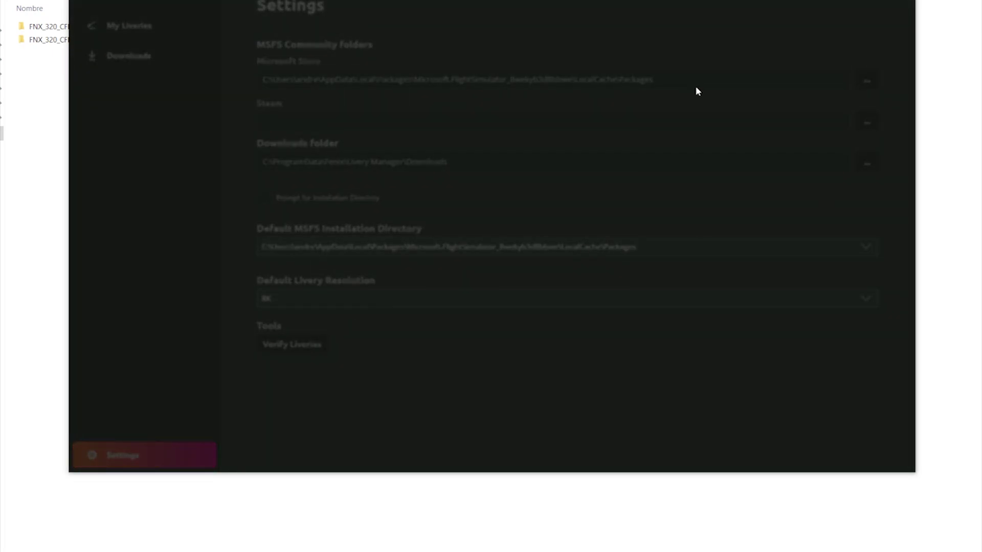
pyautogui.moveTo(504, 96); pyautogui.dragTo(430, 68)
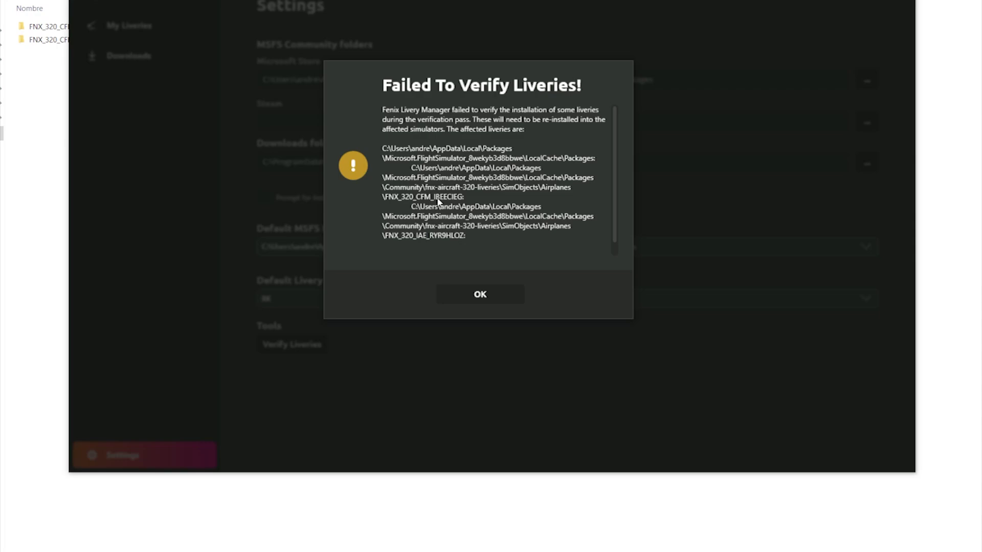
pyautogui.click(471, 294)
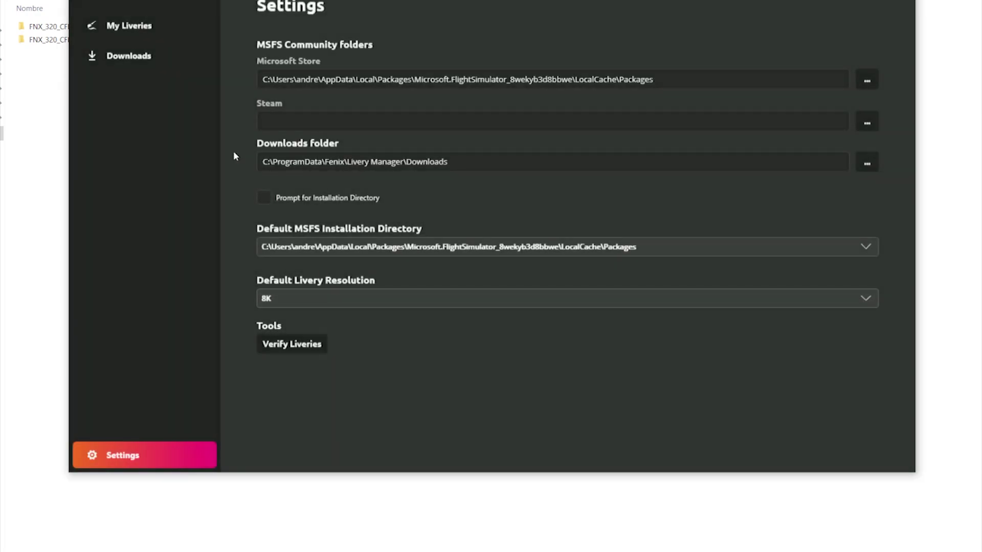
# - Search the livery manager for "ibe" and download the Iberia EC-IEG livery
pyautogui.click(165, 34)
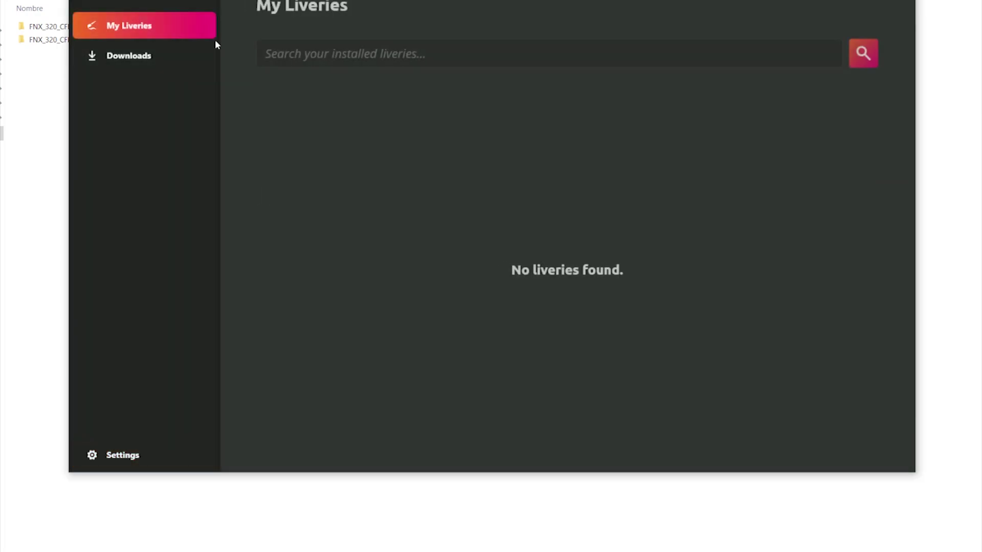
pyautogui.click(214, 6)
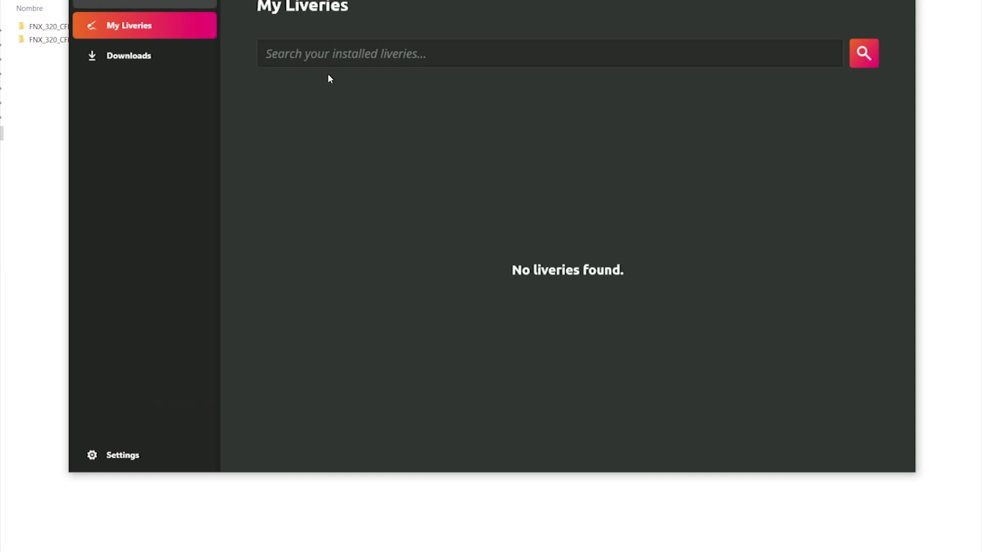
pyautogui.click(425, 58)
pyautogui.write('ibe')
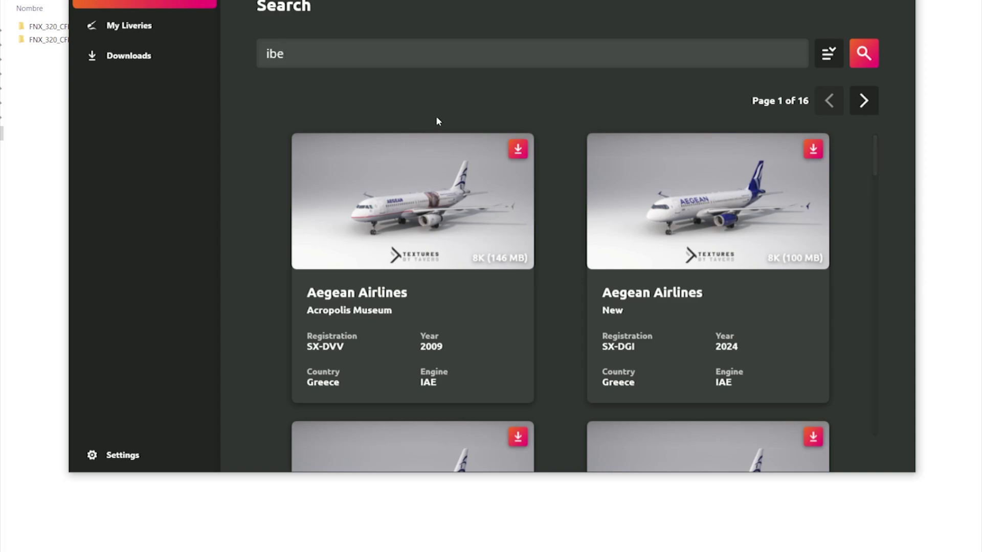
pyautogui.click(863, 53)
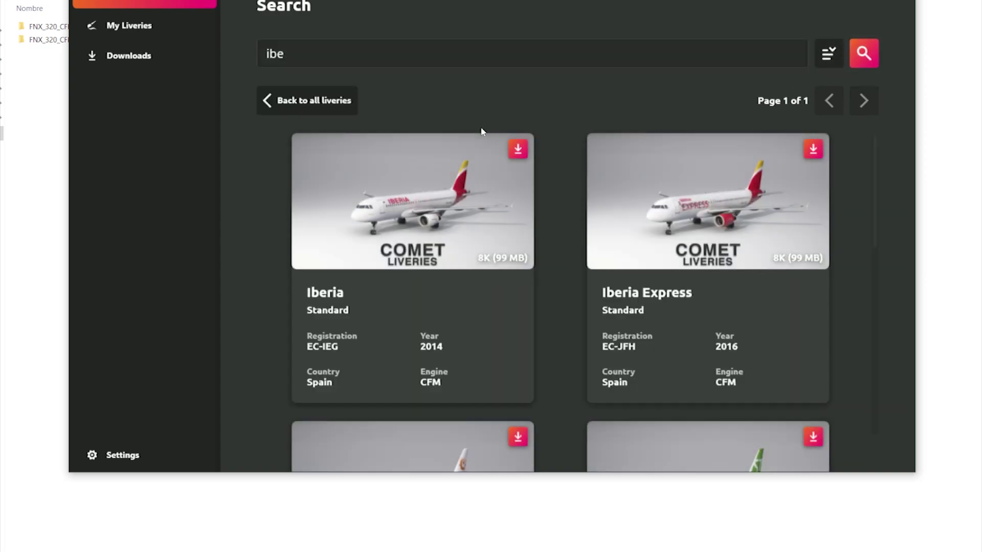
pyautogui.click(517, 152)
# - Search for "lauda", download the Lauda Europe 9H-LOZ livery, and watch the download progress
pyautogui.click(488, 47)
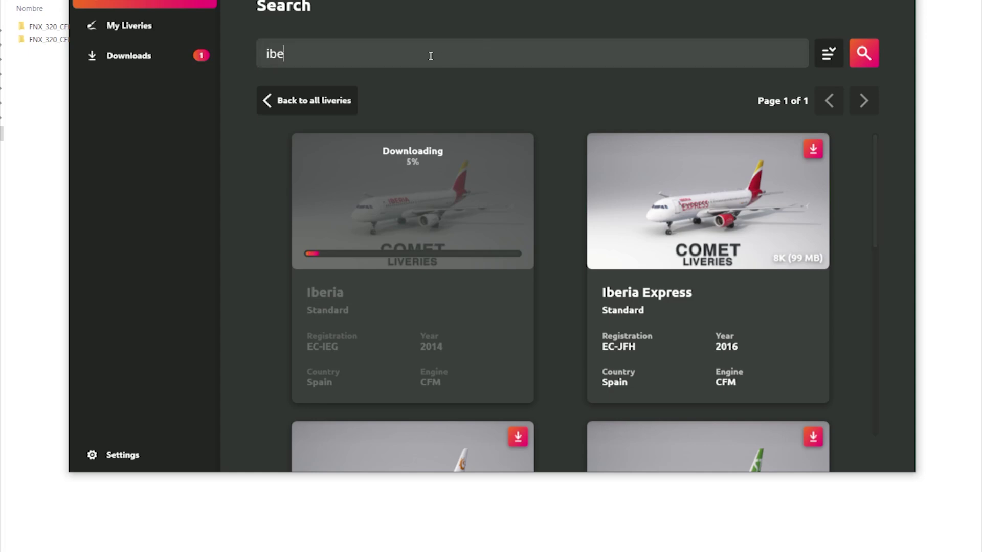
pyautogui.press('BackSpace')
pyautogui.press('BackSpace')
pyautogui.press('BackSpace')
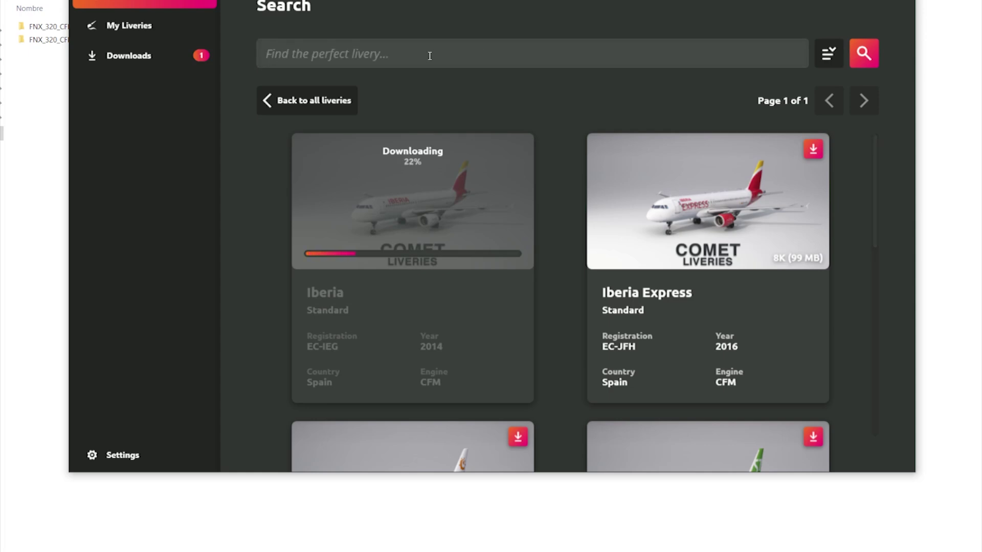
pyautogui.write('r')
pyautogui.press('BackSpace')
pyautogui.write('lauda')
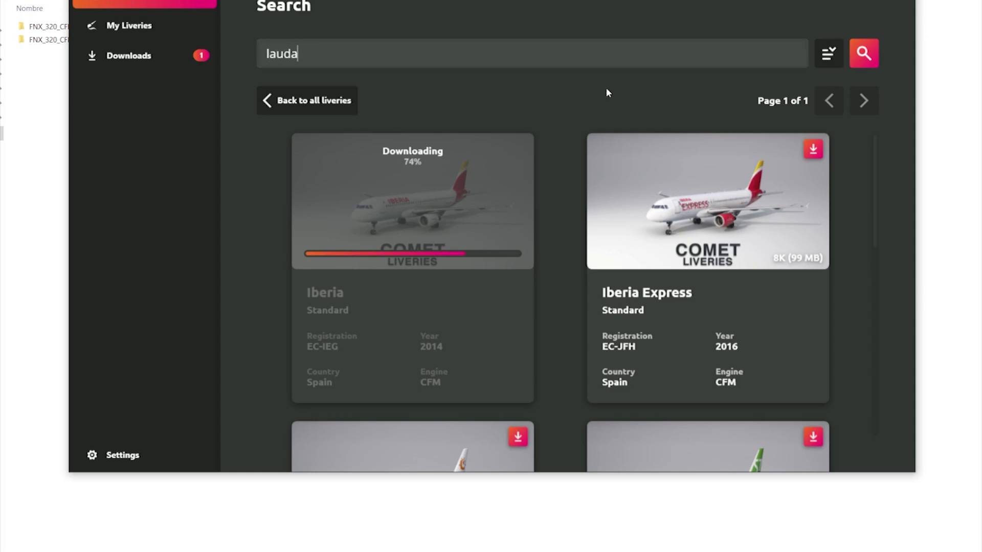
pyautogui.press('Return')
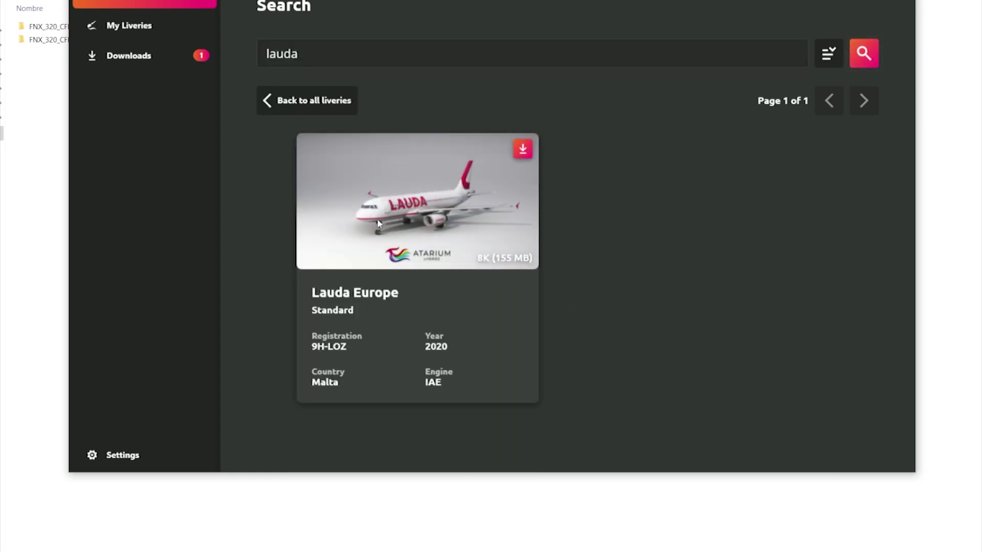
pyautogui.click(522, 149)
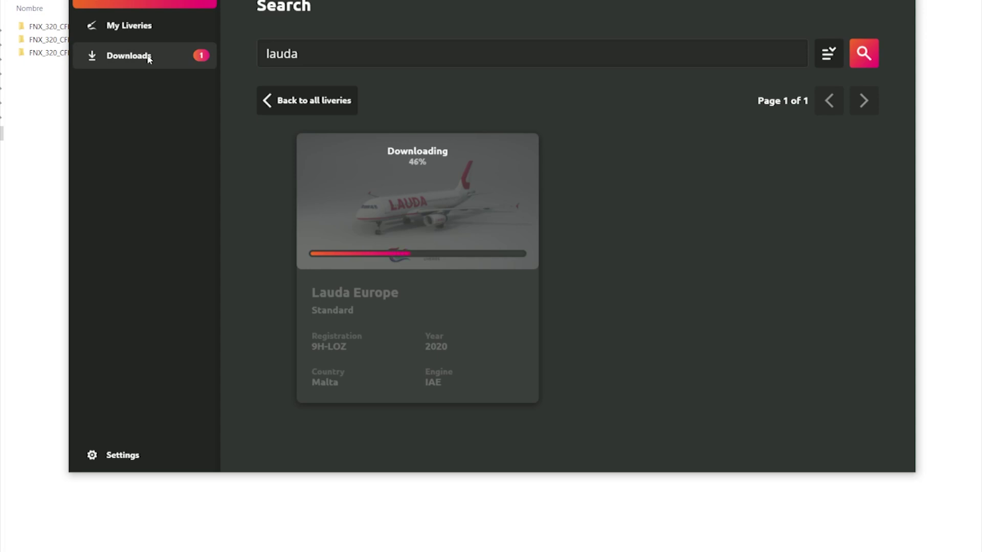
pyautogui.click(148, 57)
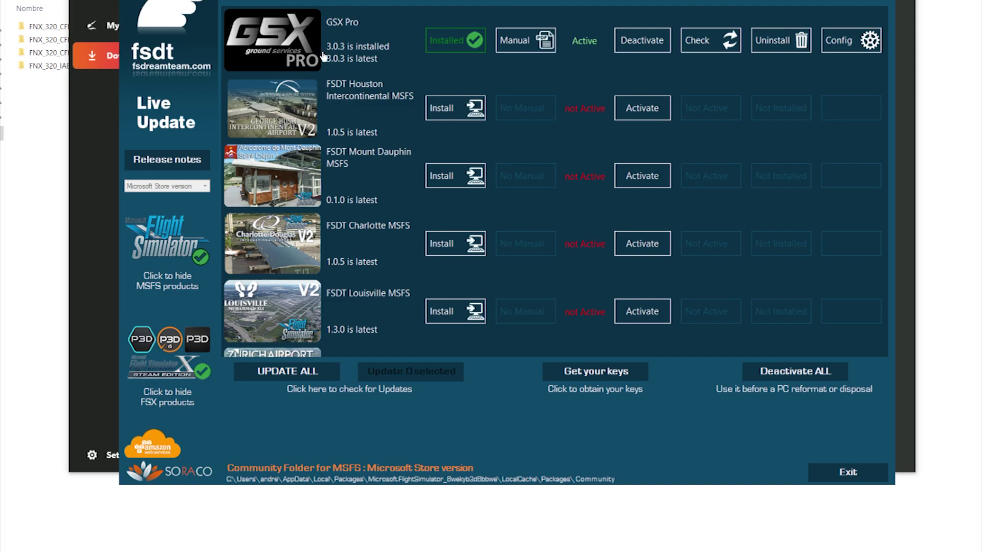
# - Open the GSX Pro Config panel, showing Fenix A320 B2 enabled for seated passengers
pyautogui.moveTo(358, 51)
pyautogui.mouseDown()
pyautogui.moveTo(414, 62)
pyautogui.moveTo(496, 55)
pyautogui.moveTo(359, 45)
pyautogui.mouseUp()
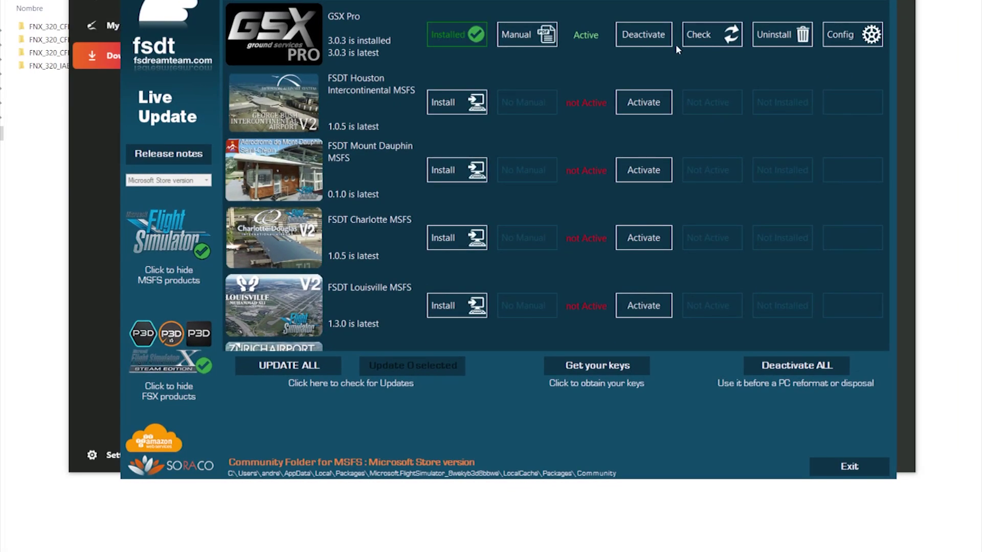
pyautogui.click(853, 34)
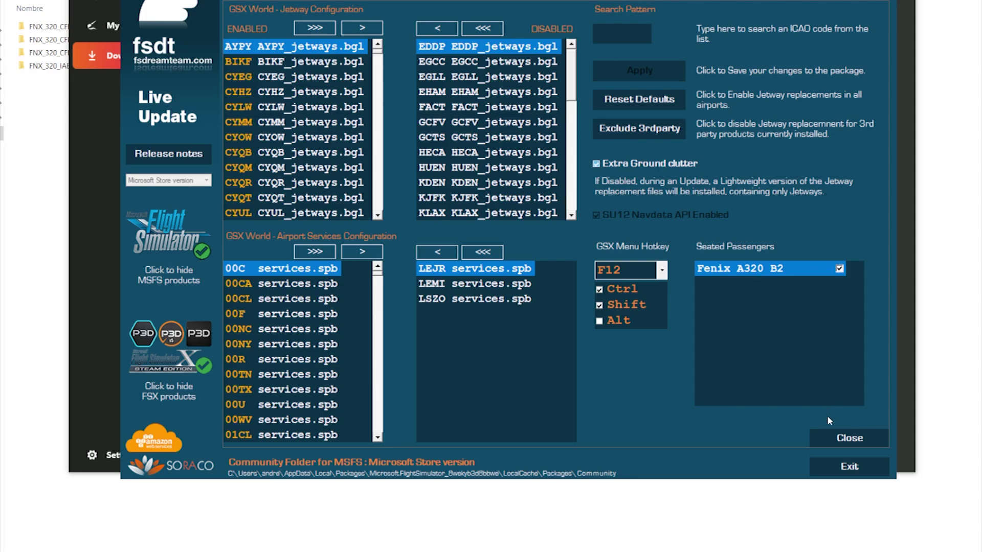
# - Close the GSX configuration panel, leaving GSX Pro 3.0.3 shown as installed and active
pyautogui.click(827, 436)
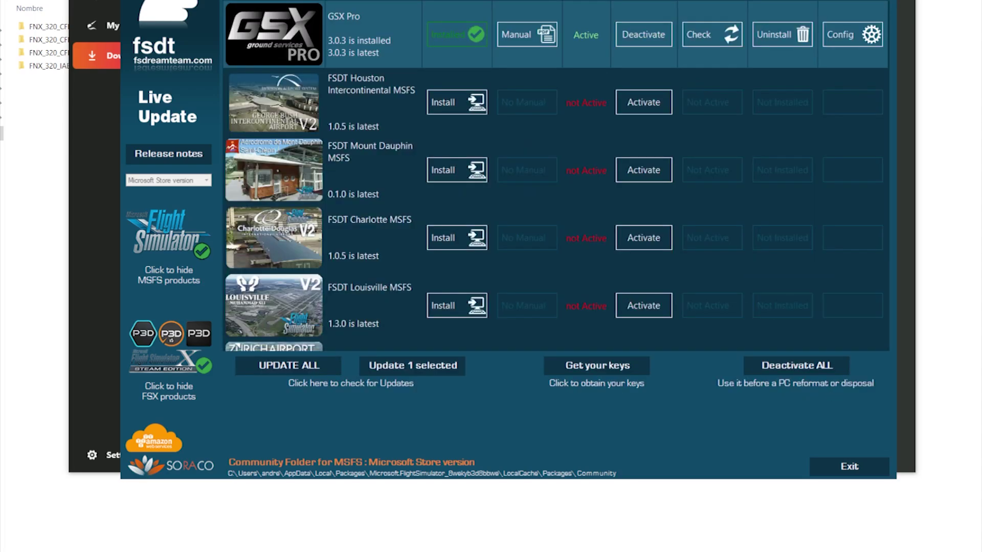